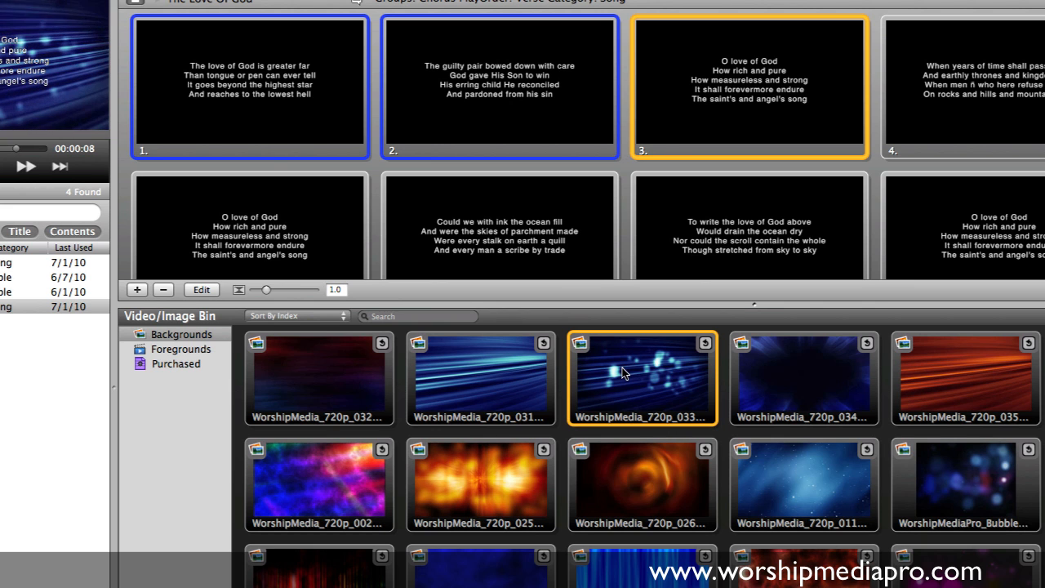
- Open the properties of the WorshipMedia_720p_033 background and preview its playback, pausing it partway through
{"action": "right_click", "coordinate": [611, 369]}
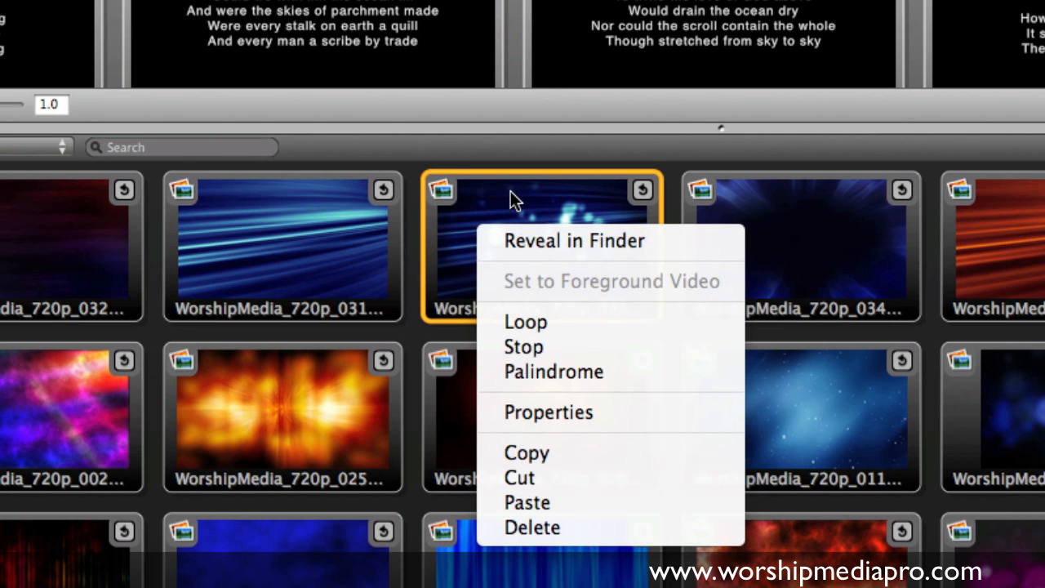
{"action": "left_click", "coordinate": [546, 413]}
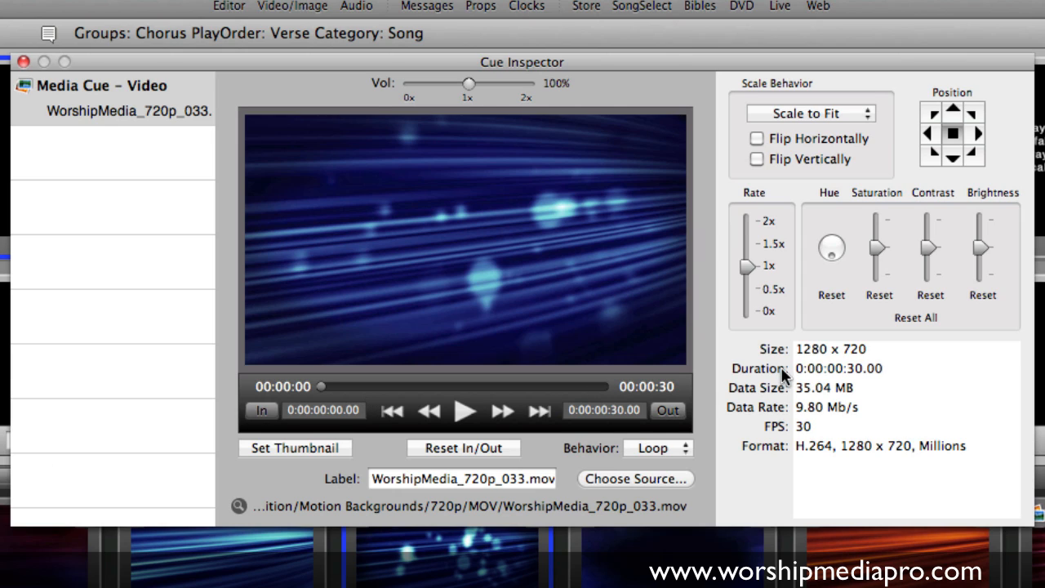
{"action": "left_click", "coordinate": [463, 412]}
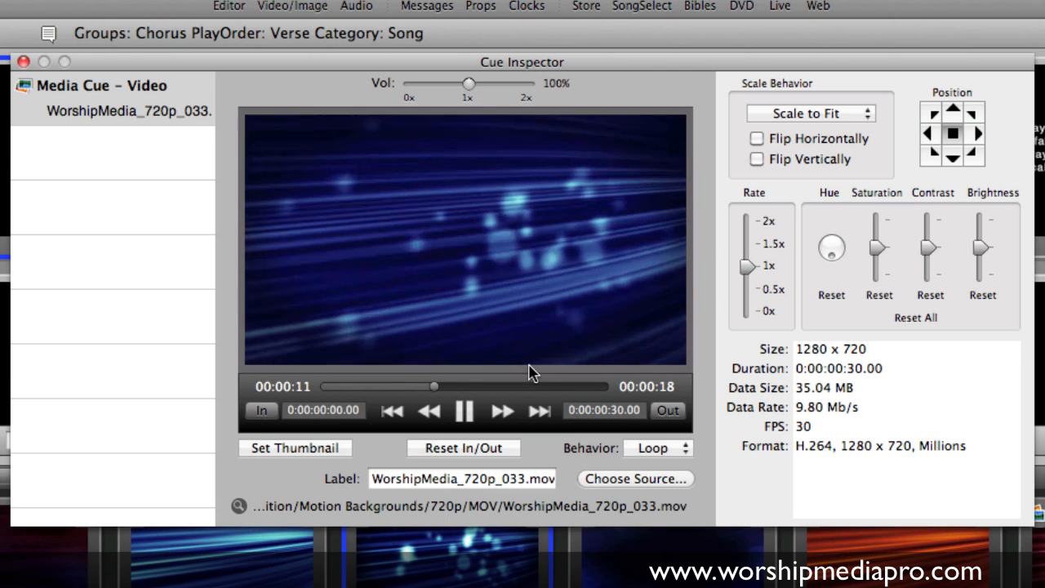
{"action": "left_click", "coordinate": [464, 412]}
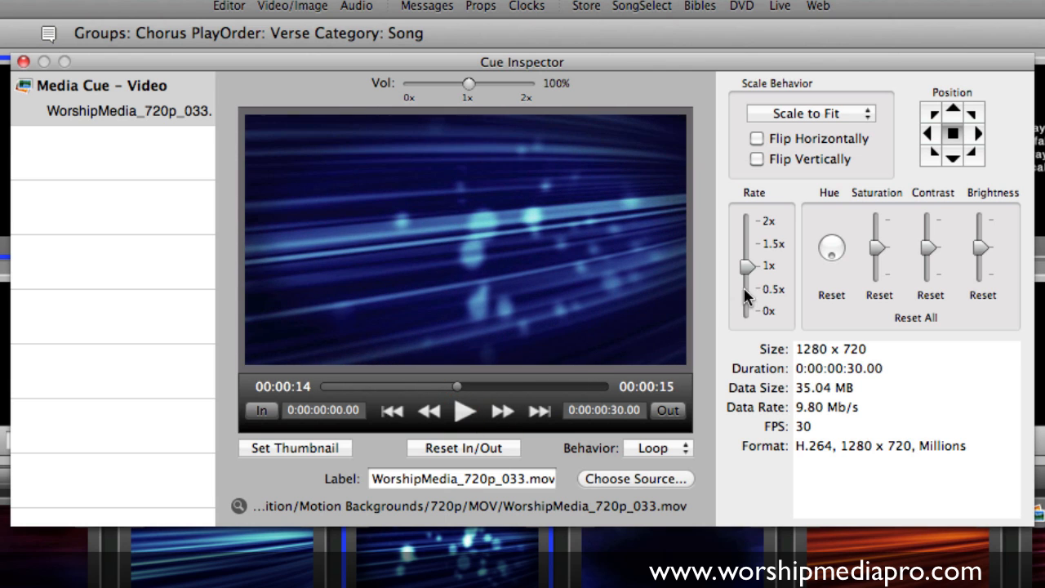
- Try slower and faster playback rates, up to 2x, while the clip plays, and return the rate to 1x
{"action": "left_click_drag", "start_coordinate": [748, 266], "coordinate": [746, 288]}
{"action": "left_click", "coordinate": [465, 412]}
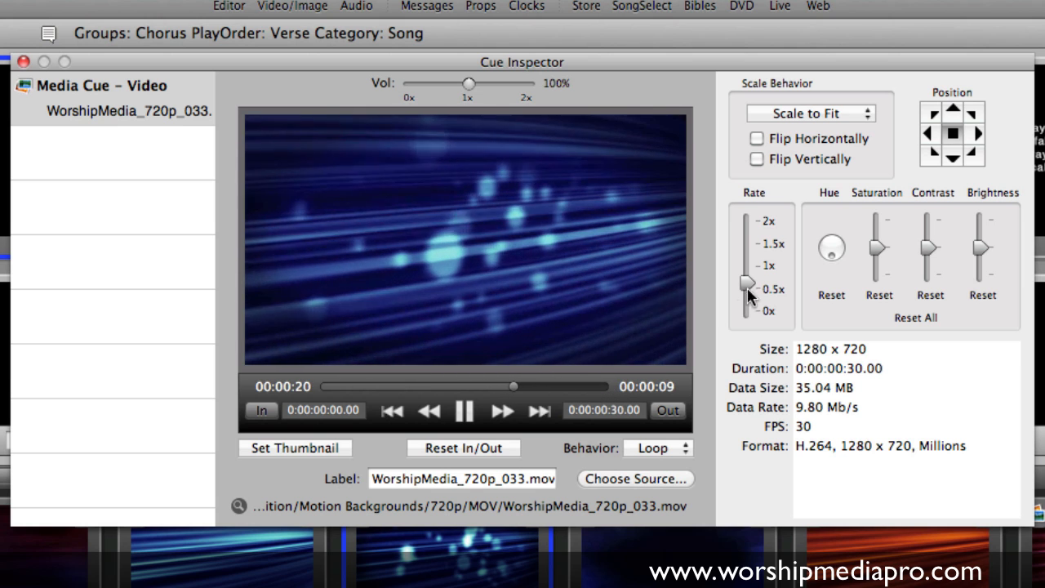
{"action": "left_click_drag", "start_coordinate": [747, 285], "coordinate": [750, 220]}
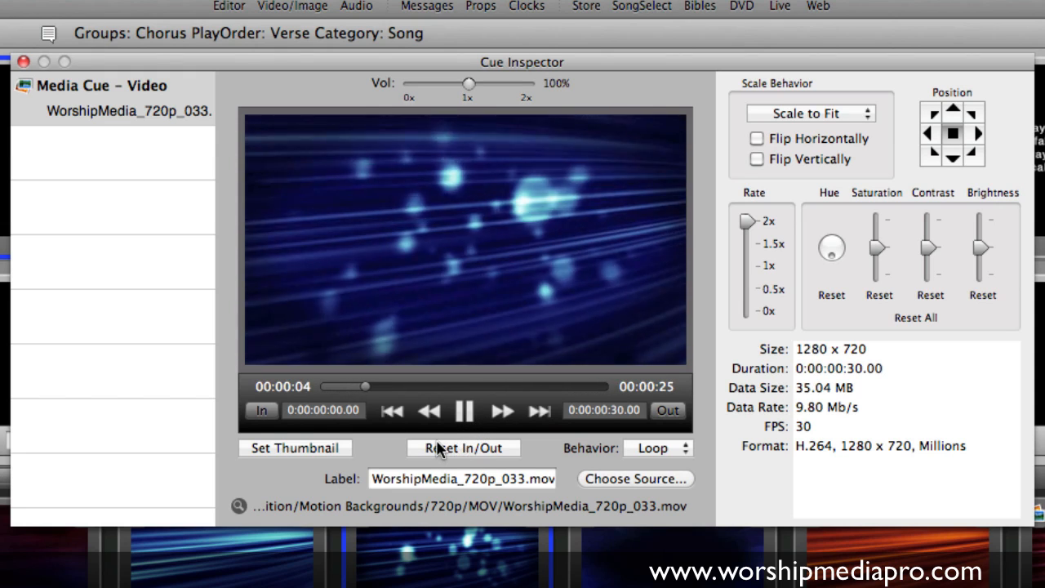
{"action": "left_click", "coordinate": [748, 222]}
{"action": "left_click_drag", "start_coordinate": [748, 222], "coordinate": [753, 345]}
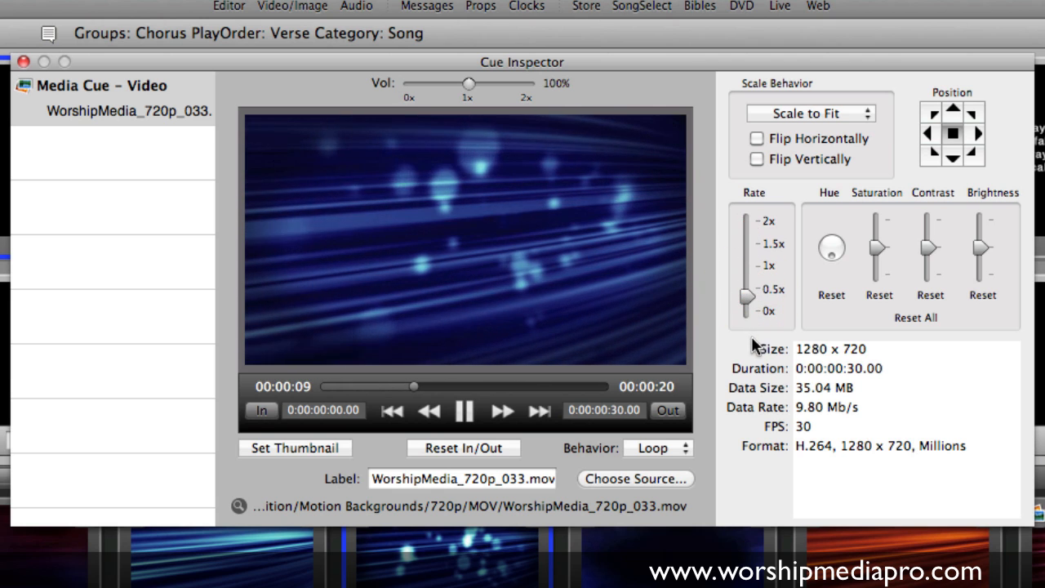
{"action": "left_click_drag", "start_coordinate": [748, 299], "coordinate": [749, 265]}
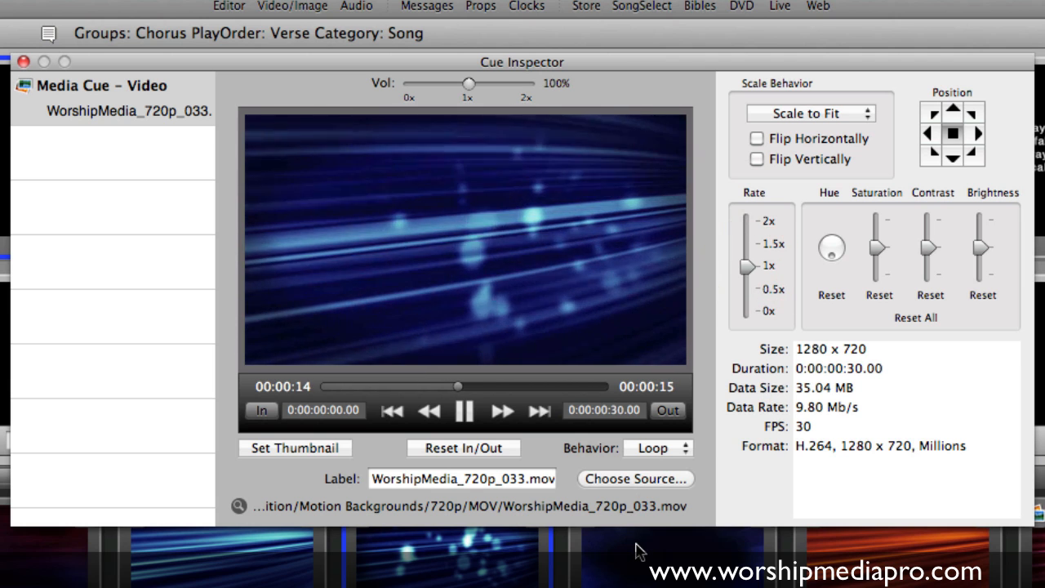
{"action": "left_click", "coordinate": [563, 584]}
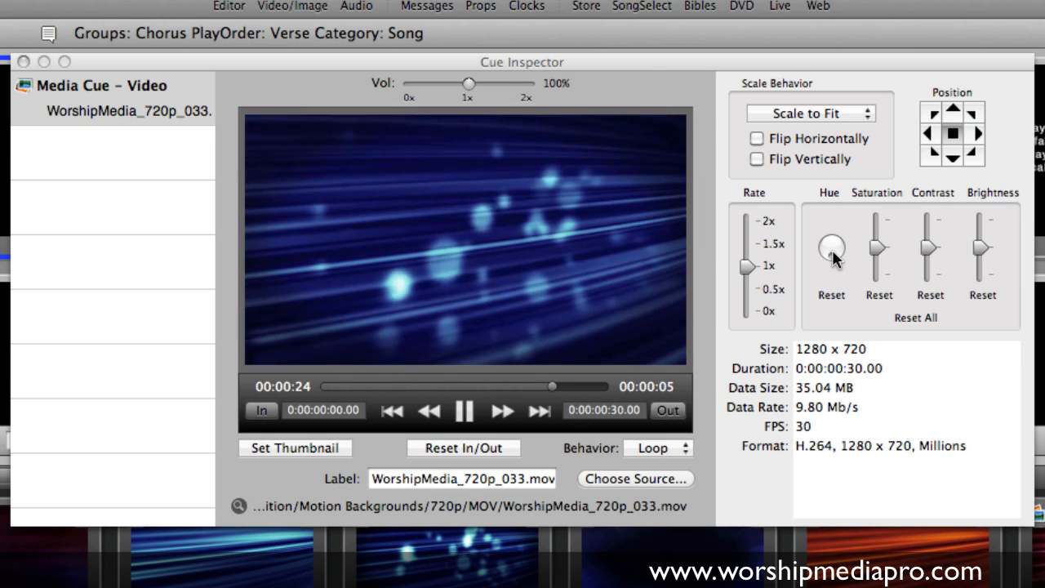
- Shift the clip's hue to purple, raise its contrast slightly and lower its brightness slightly
{"action": "left_click", "coordinate": [831, 295]}
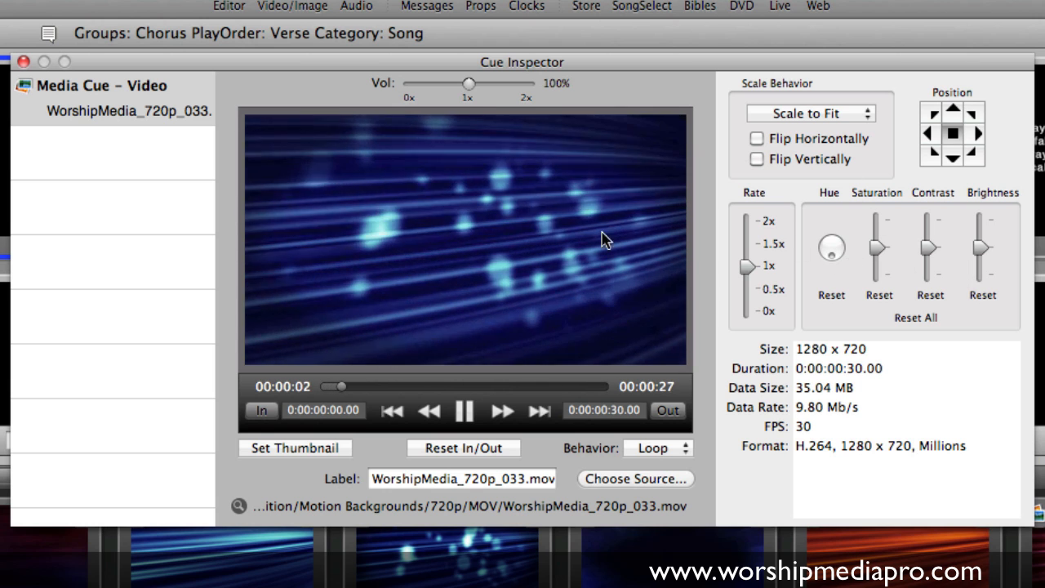
{"action": "left_click_drag", "start_coordinate": [833, 256], "coordinate": [821, 274]}
{"action": "mouse_move", "coordinate": [878, 247]}
{"action": "left_mouse_down"}
{"action": "mouse_move", "coordinate": [877, 234]}
{"action": "mouse_move", "coordinate": [923, 246]}
{"action": "mouse_move", "coordinate": [925, 259]}
{"action": "mouse_move", "coordinate": [926, 233]}
{"action": "mouse_move", "coordinate": [876, 227]}
{"action": "mouse_move", "coordinate": [877, 248]}
{"action": "left_mouse_up"}
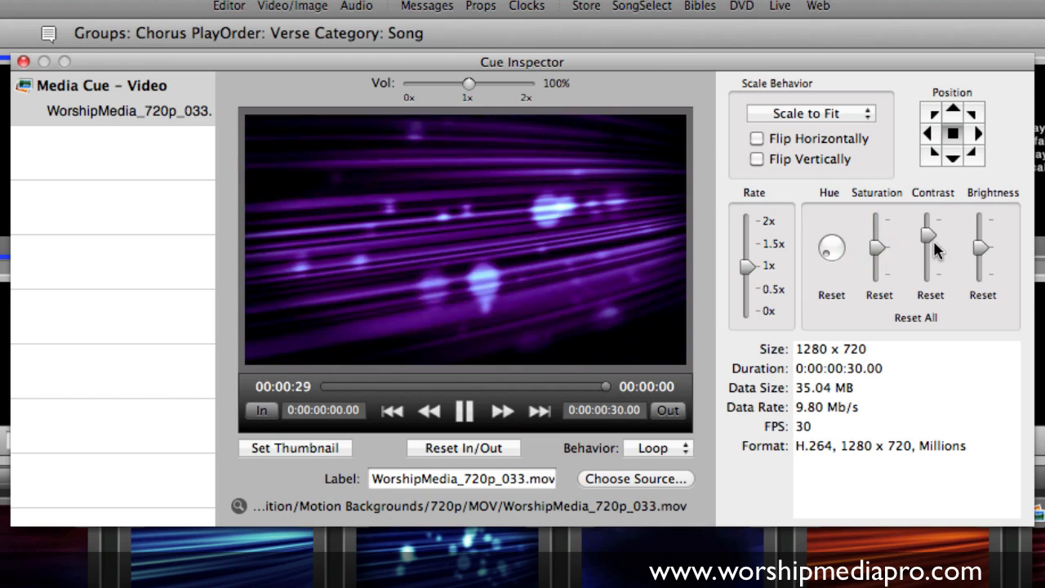
{"action": "left_click_drag", "start_coordinate": [981, 250], "coordinate": [929, 242]}
{"action": "left_click", "coordinate": [925, 319]}
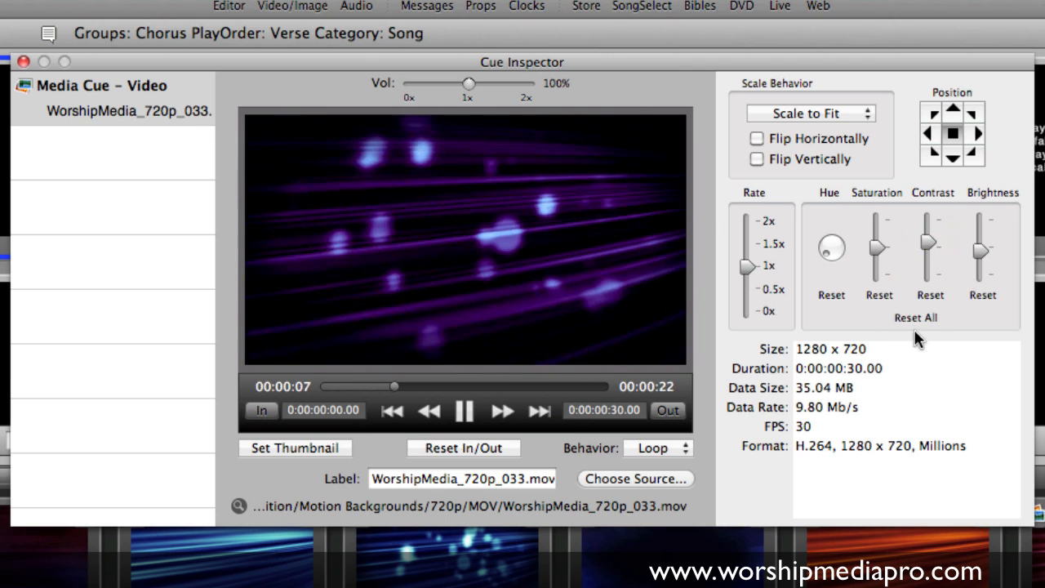
- Display the recoloured WorshipMedia_720p_033 background on the live output and clear the slide text from it
{"action": "left_click", "coordinate": [23, 62]}
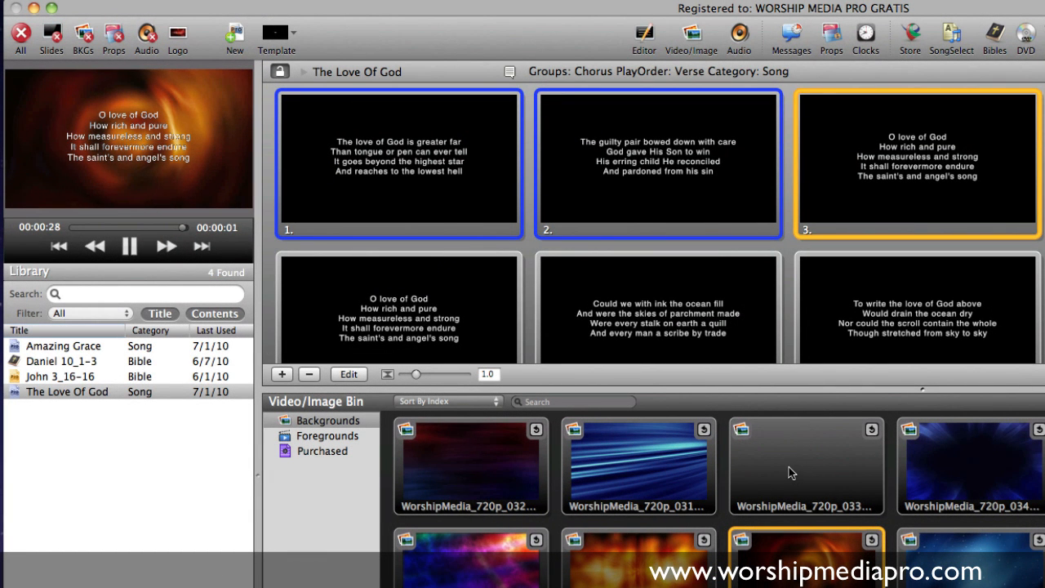
{"action": "left_click", "coordinate": [780, 472]}
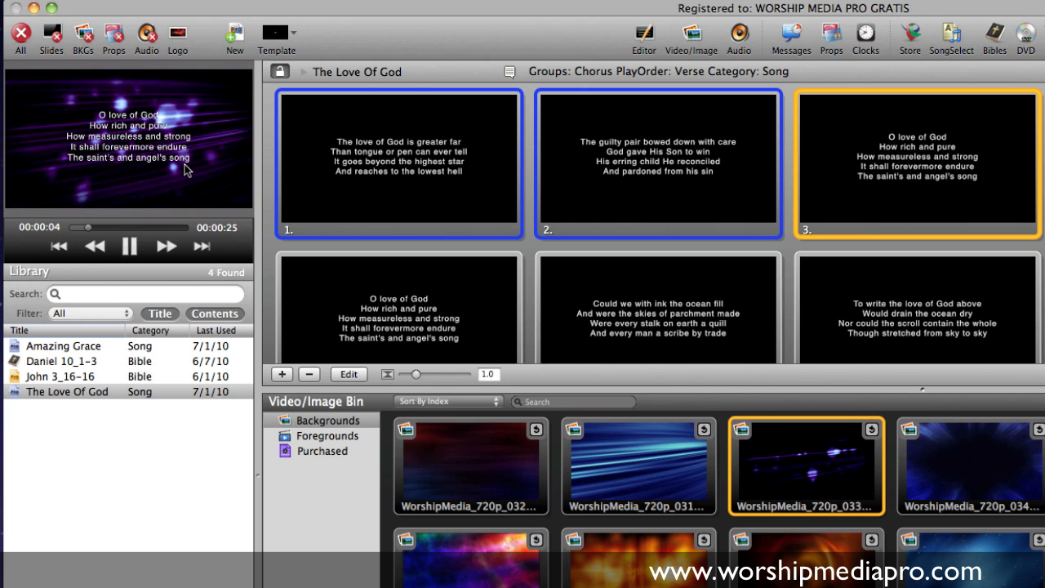
{"action": "left_click", "coordinate": [52, 37]}
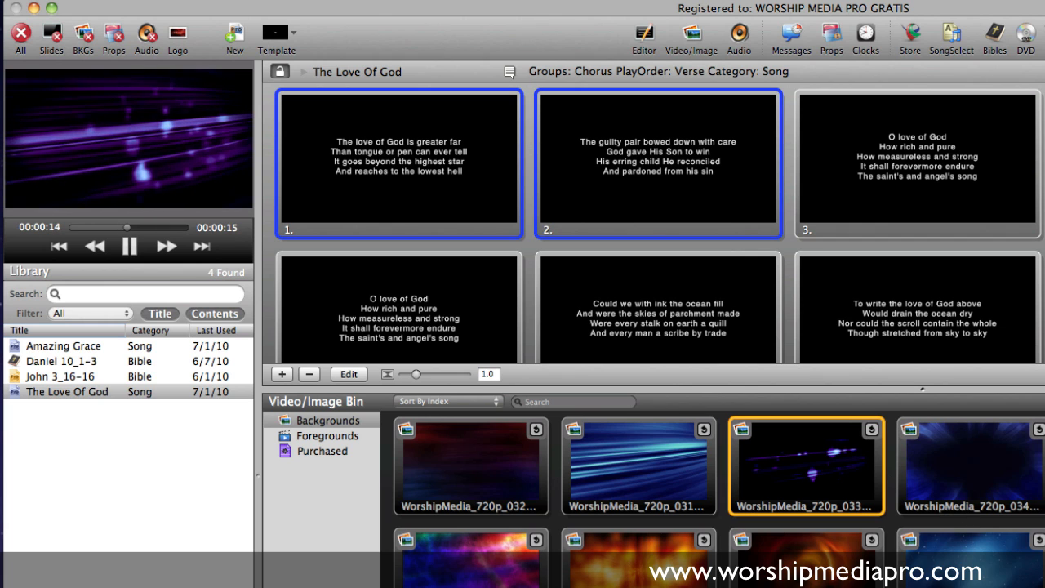
- Display the WorshipMedia_720p_034 background live and set its playback rate between 1.5x and 2x in its properties, previewing the clip
{"action": "left_click", "coordinate": [952, 469]}
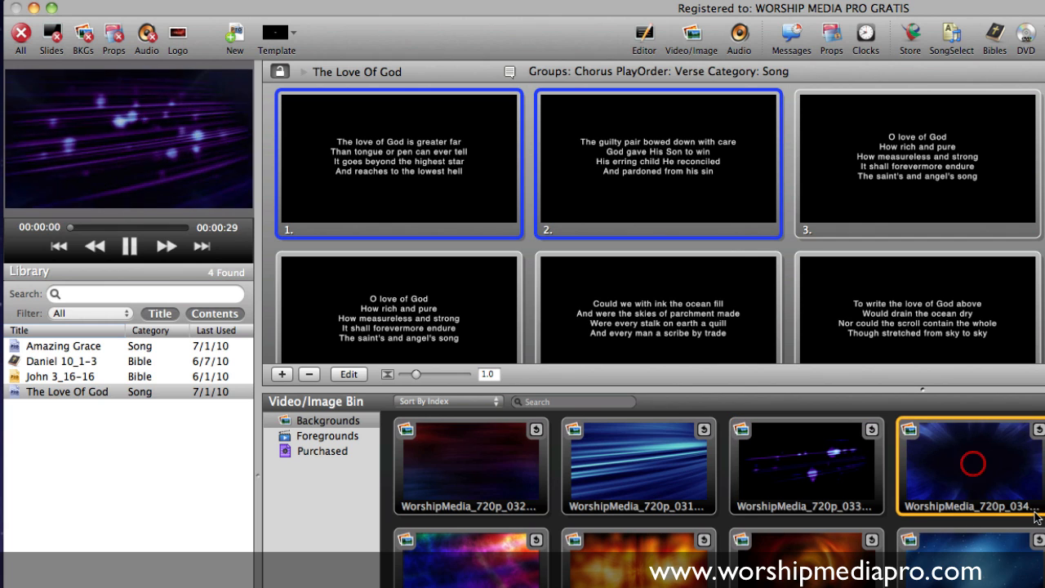
{"action": "right_click", "coordinate": [951, 469]}
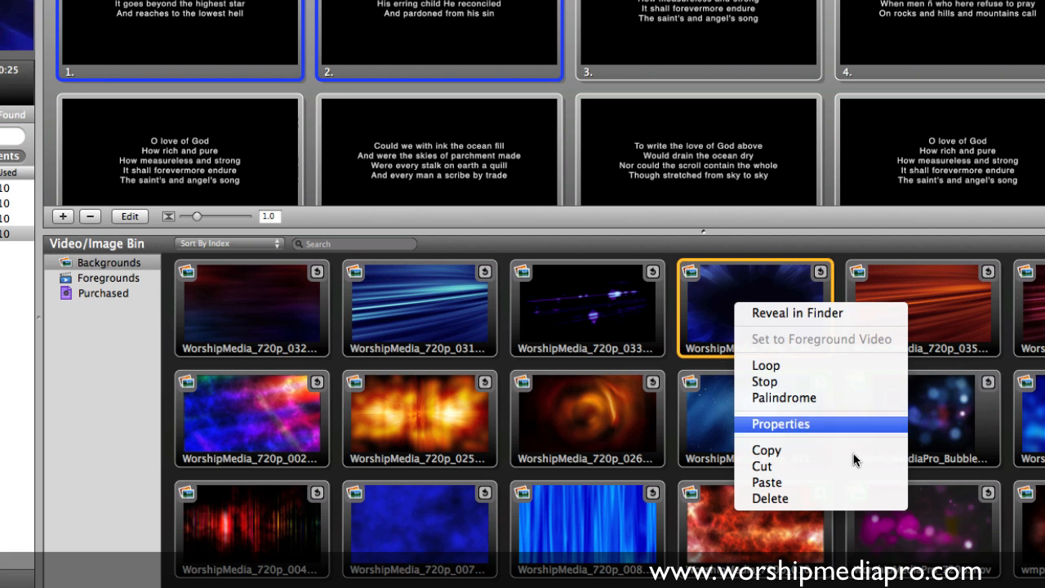
{"action": "left_click", "coordinate": [826, 424]}
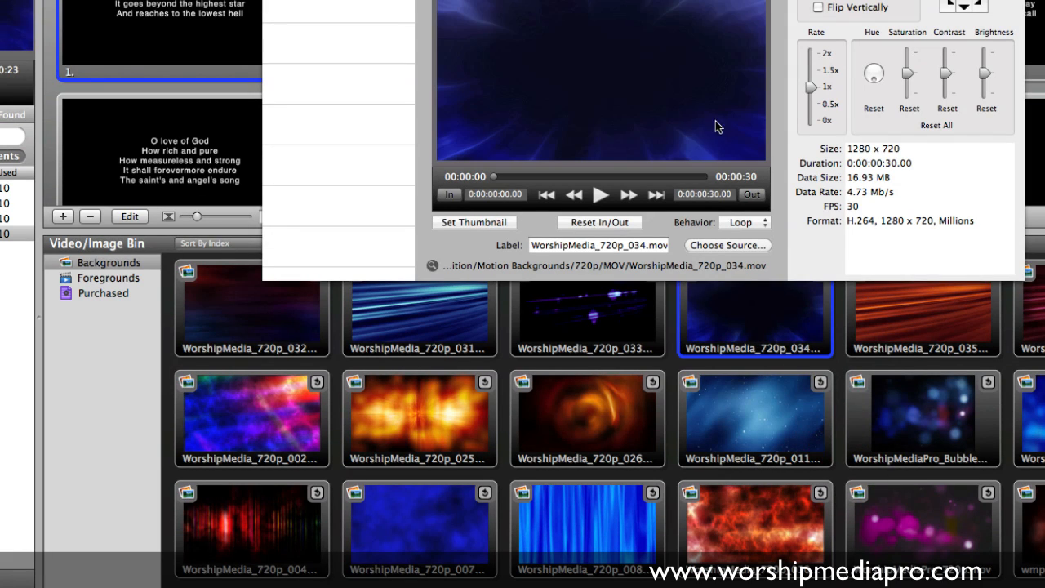
{"action": "left_click_drag", "start_coordinate": [813, 85], "coordinate": [811, 62]}
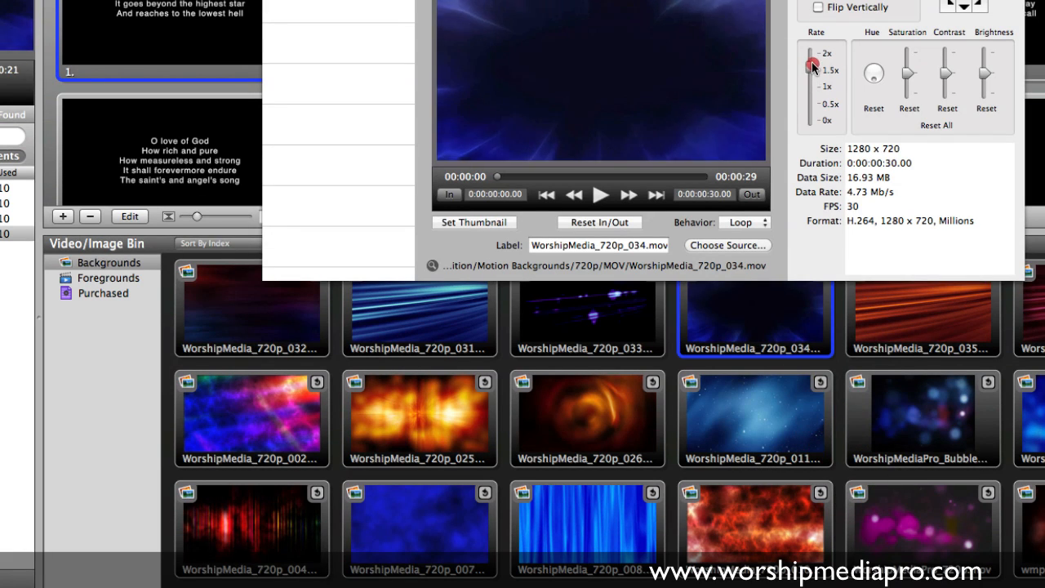
{"action": "left_click", "coordinate": [600, 196]}
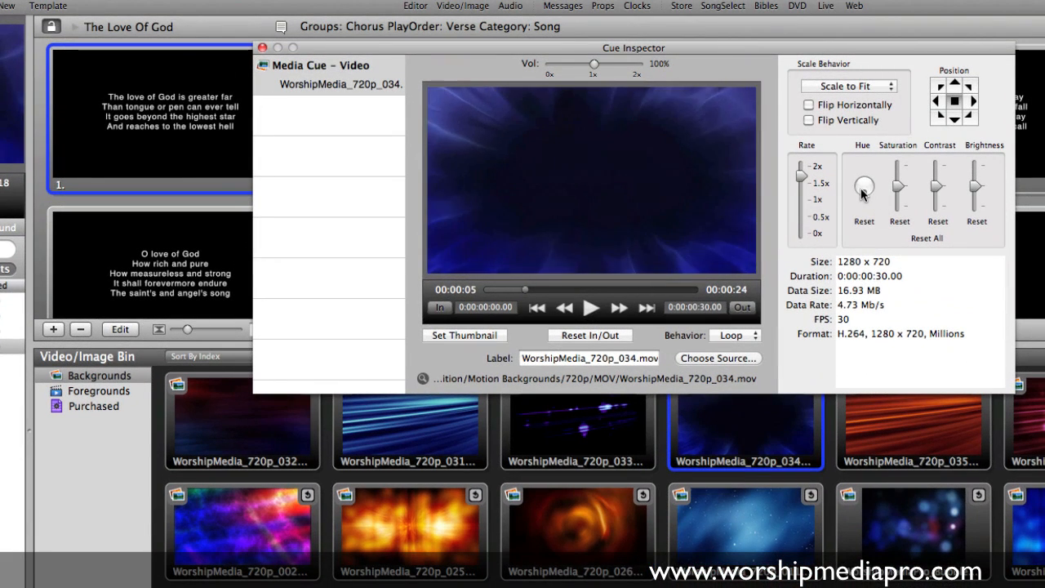
- Recolour the WorshipMedia_720p_034 clip orange-red with slightly higher saturation and more contrast, and display it as the live background
{"action": "left_click_drag", "start_coordinate": [873, 79], "coordinate": [863, 72]}
{"action": "left_click_drag", "start_coordinate": [854, 187], "coordinate": [861, 177]}
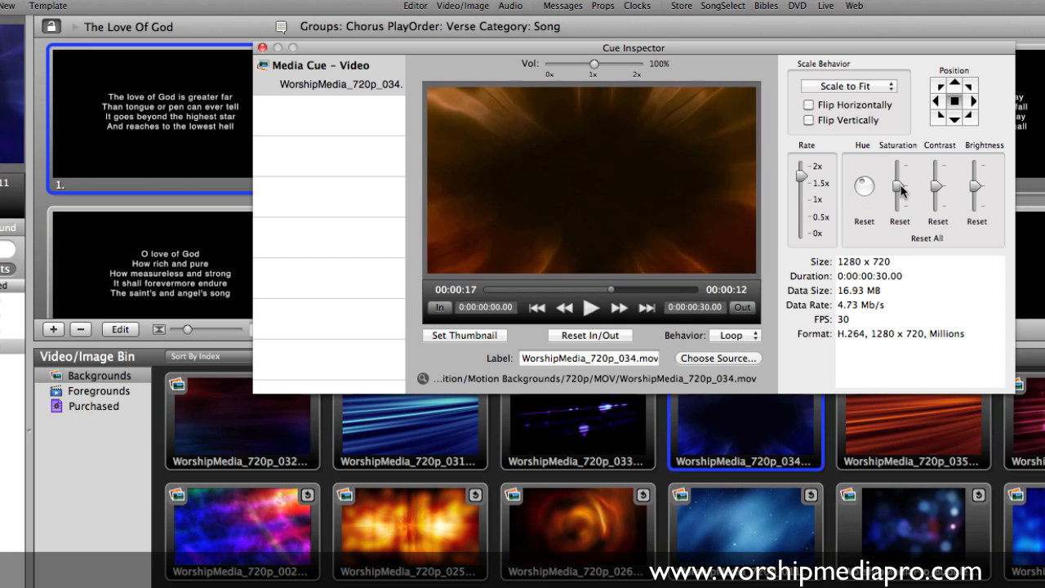
{"action": "left_click_drag", "start_coordinate": [899, 186], "coordinate": [938, 176]}
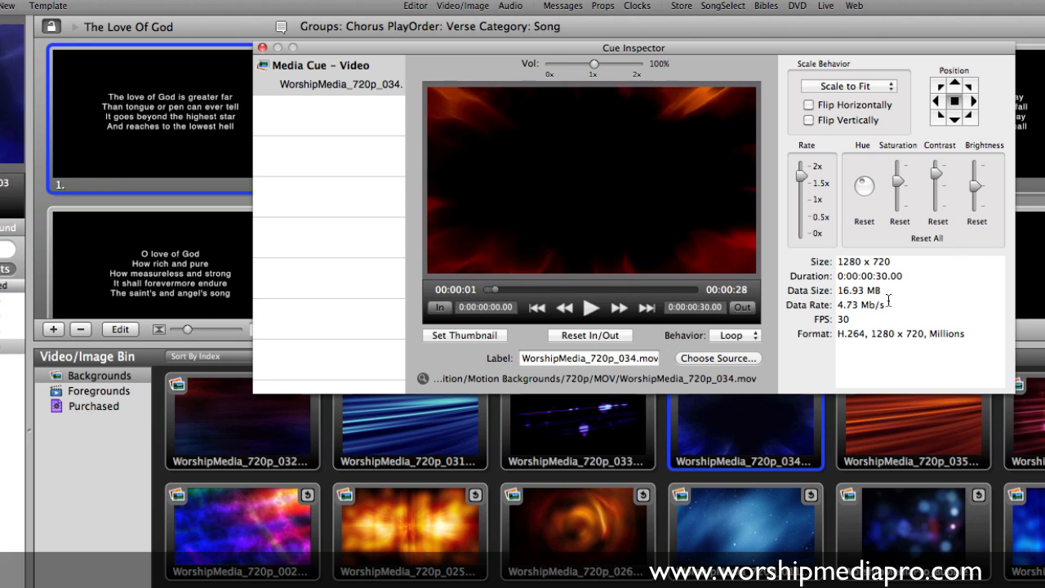
{"action": "left_click", "coordinate": [262, 47]}
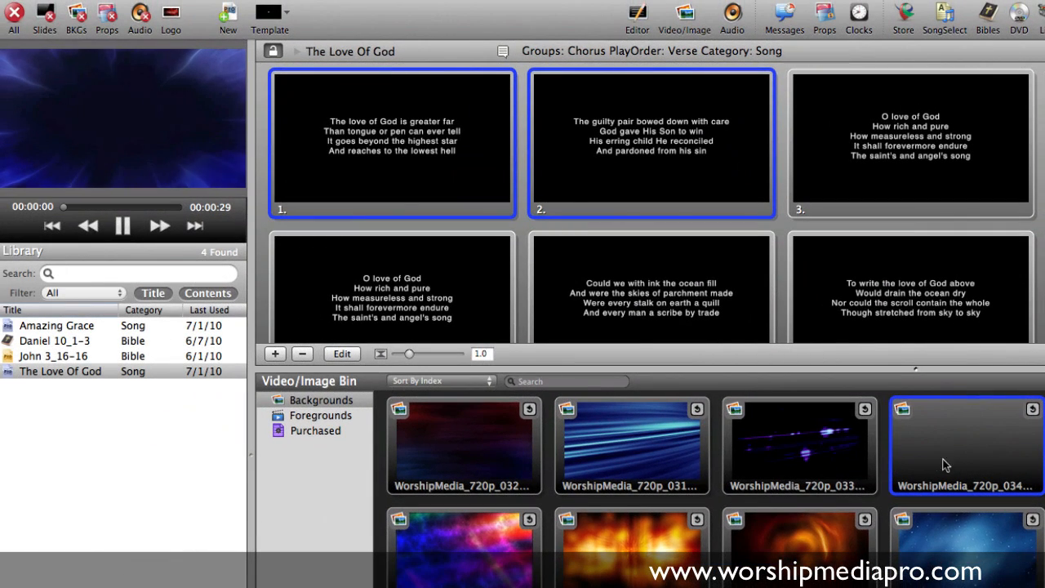
{"action": "left_click", "coordinate": [954, 462]}
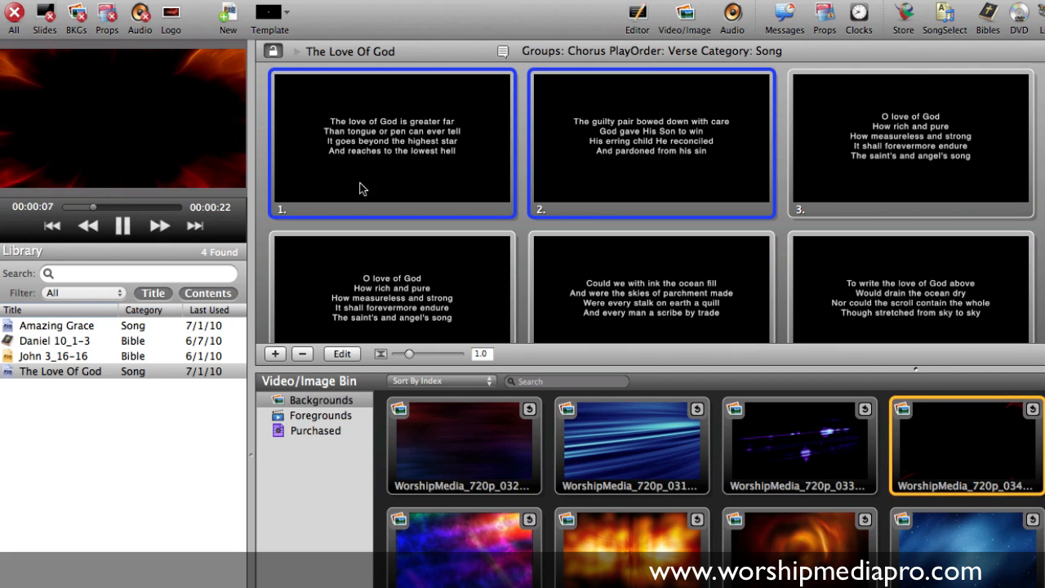
- Reset only the hue of the WorshipMedia_720p_033 background in its properties and display the clip live again
{"action": "left_click", "coordinate": [794, 433]}
{"action": "right_click", "coordinate": [793, 443]}
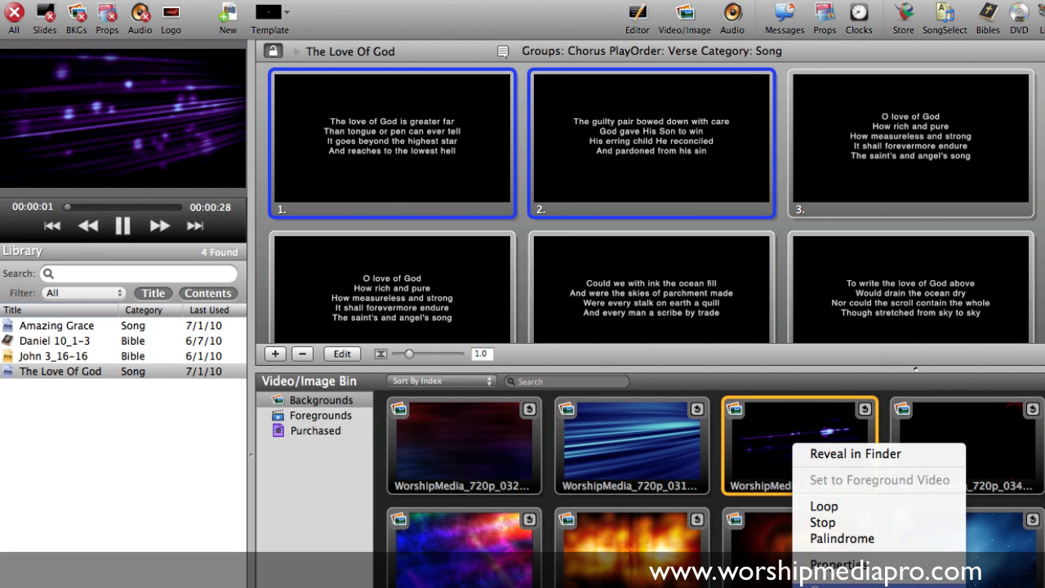
{"action": "left_click", "coordinate": [850, 585]}
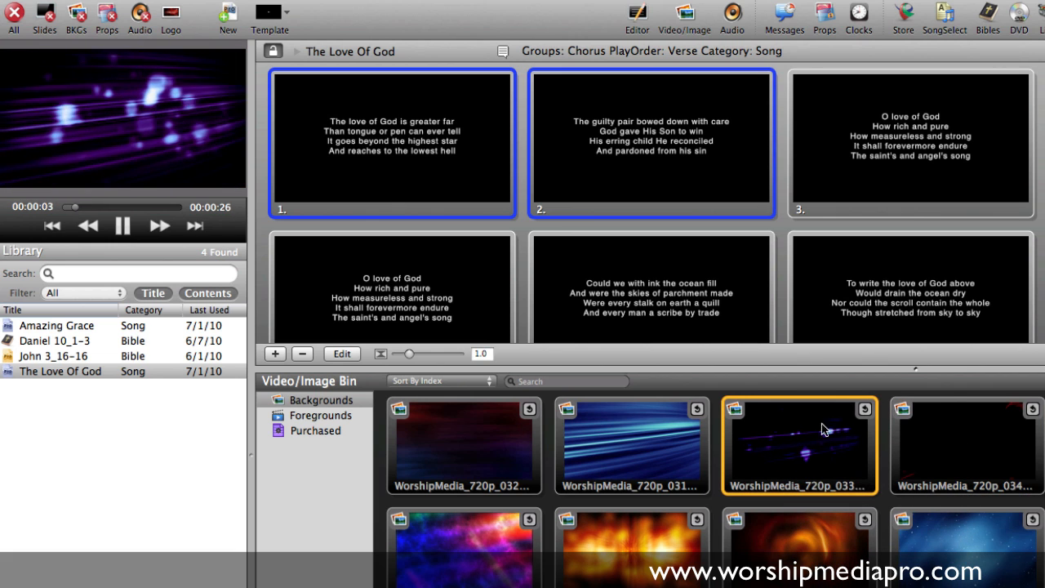
{"action": "right_click", "coordinate": [788, 437]}
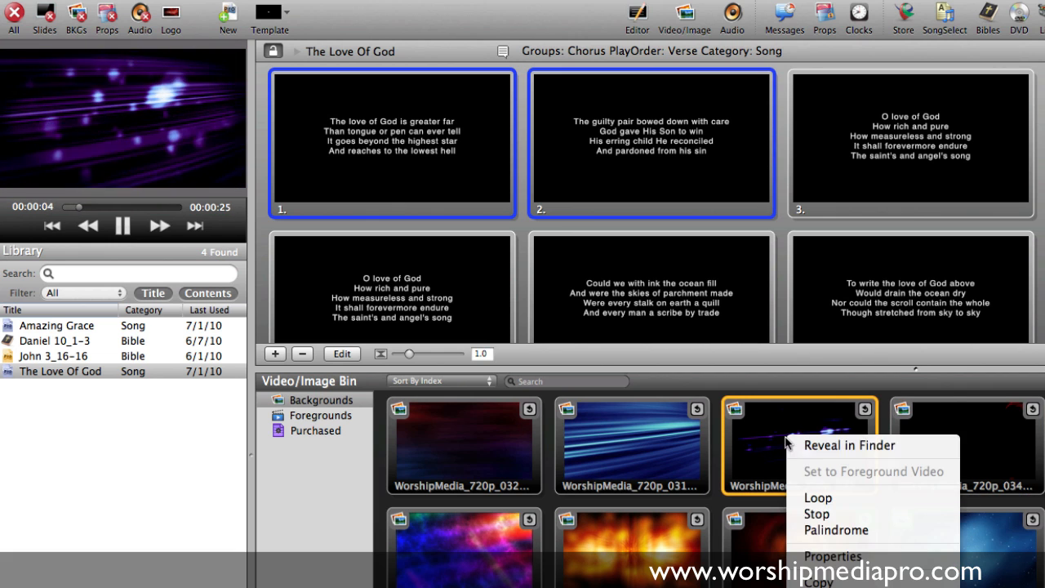
{"action": "left_click", "coordinate": [848, 558]}
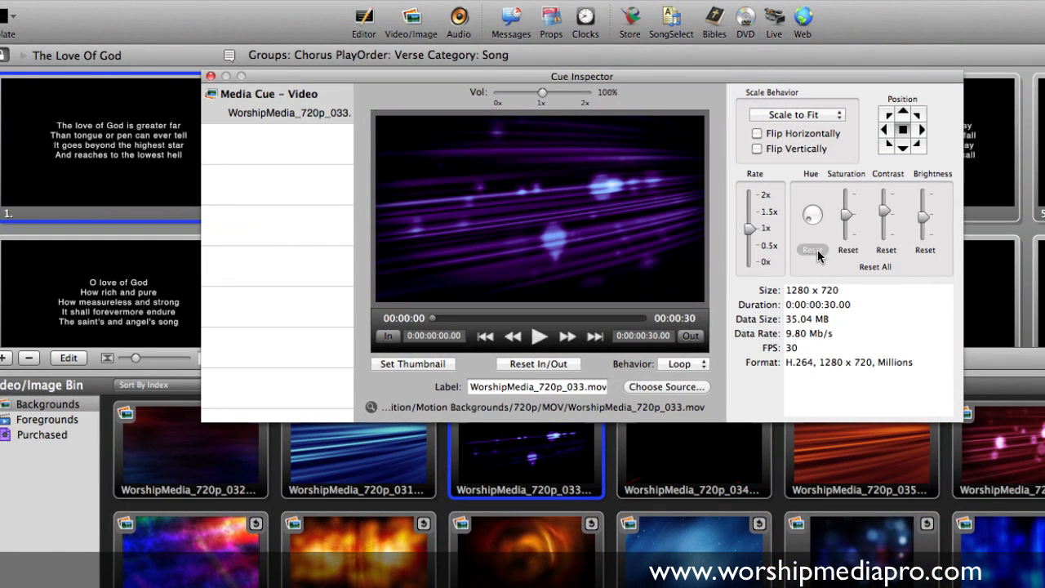
{"action": "left_click", "coordinate": [817, 250]}
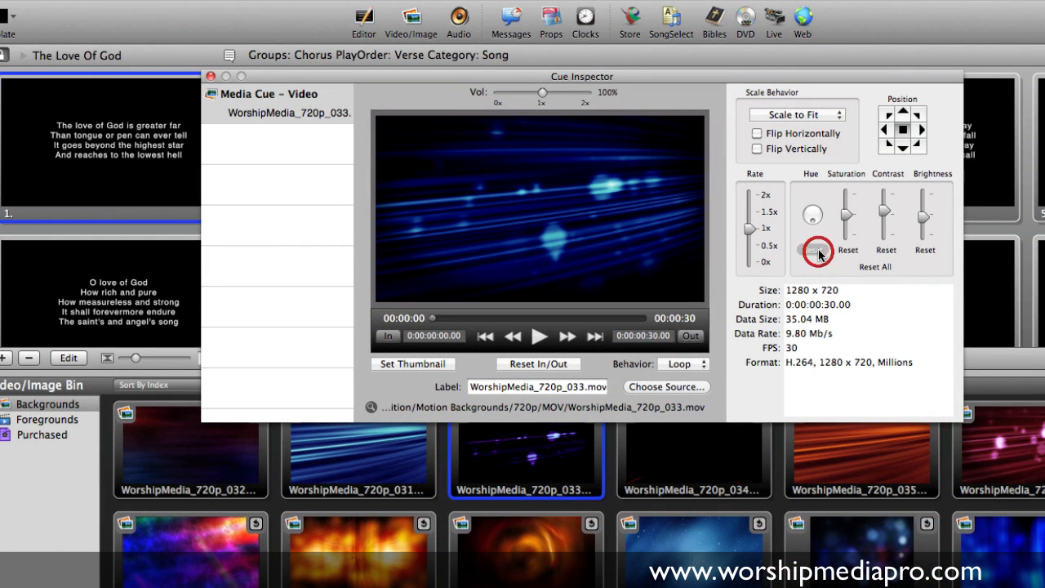
{"action": "left_click", "coordinate": [211, 77]}
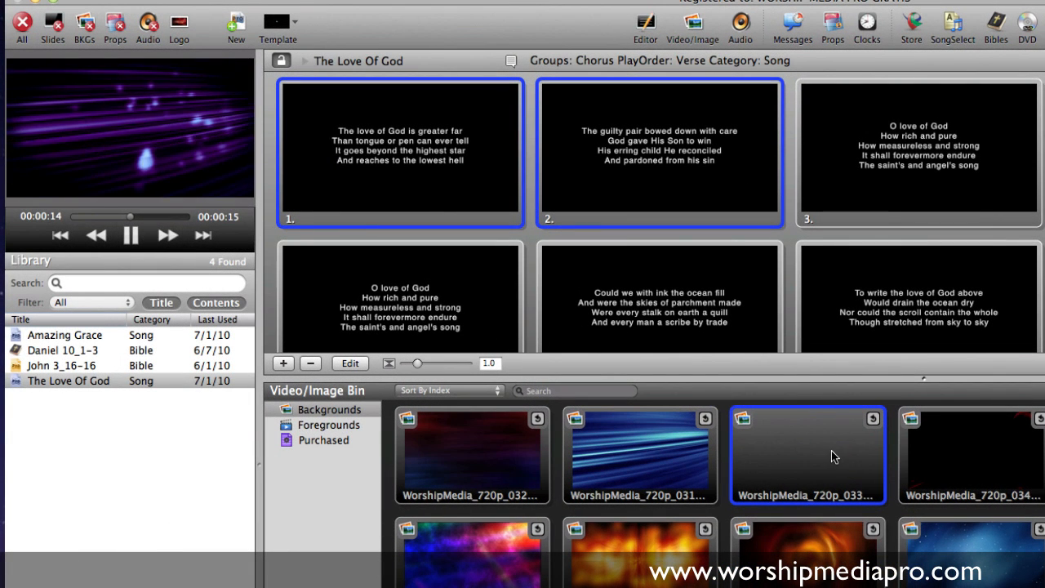
{"action": "left_click", "coordinate": [796, 457]}
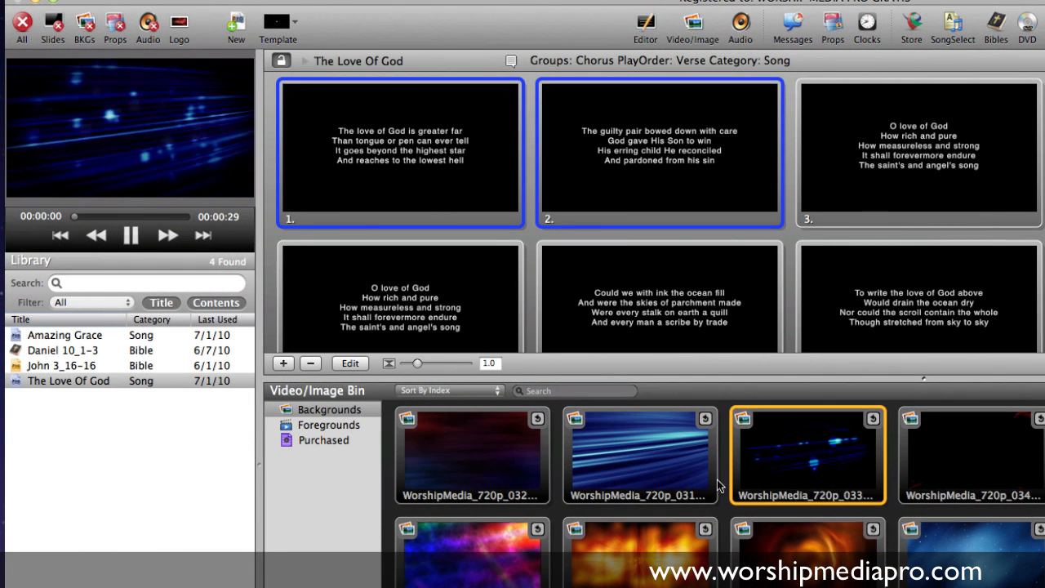